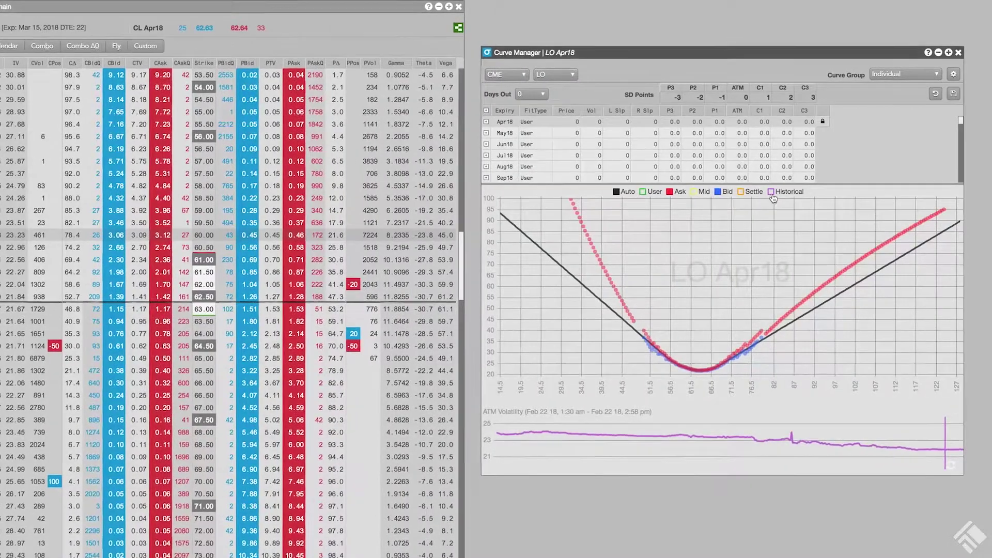
Step: Show the Historical vol curve on the chart
{"action": "left_click", "coordinate": [774, 193]}
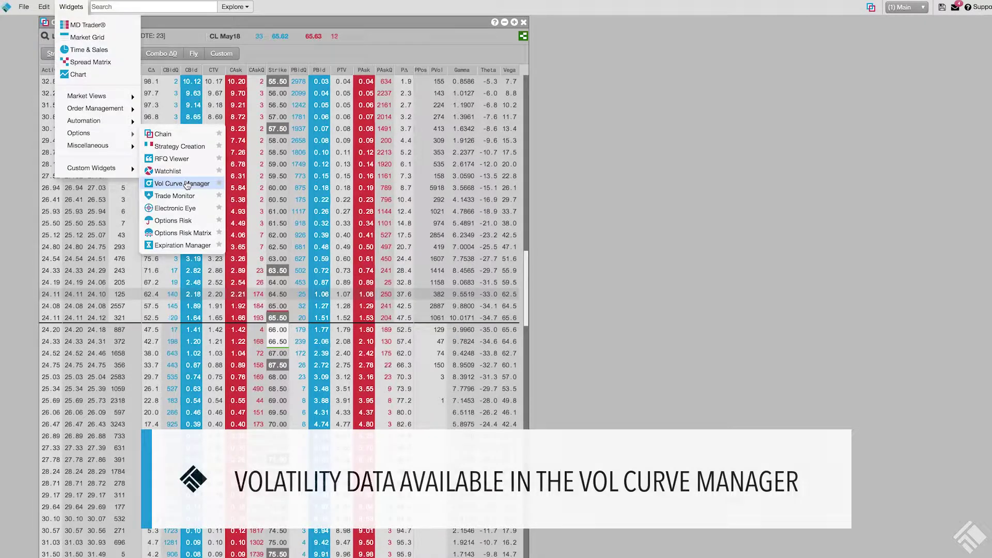
Step: Open a new vol curve manager for LO, moved right and enlarged to show more expiry rows
{"action": "left_click", "coordinate": [186, 184]}
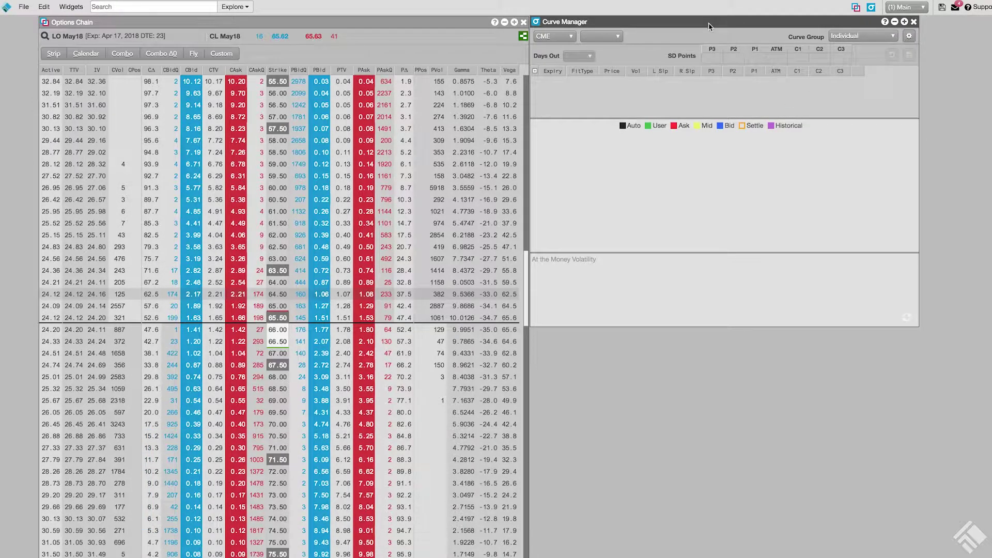
{"action": "left_click_drag", "start_coordinate": [708, 26], "coordinate": [755, 103]}
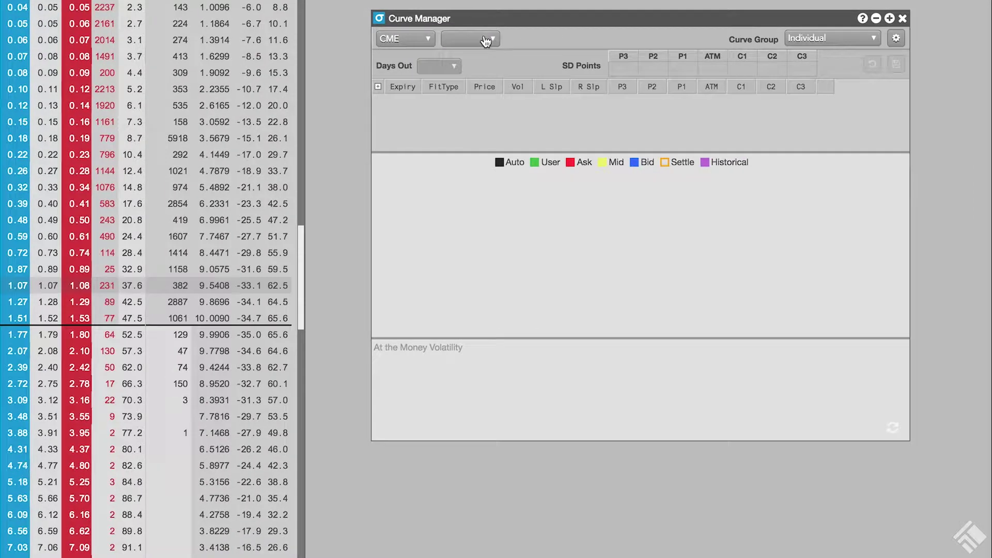
{"action": "left_click", "coordinate": [485, 40]}
{"action": "type", "text": "lo"}
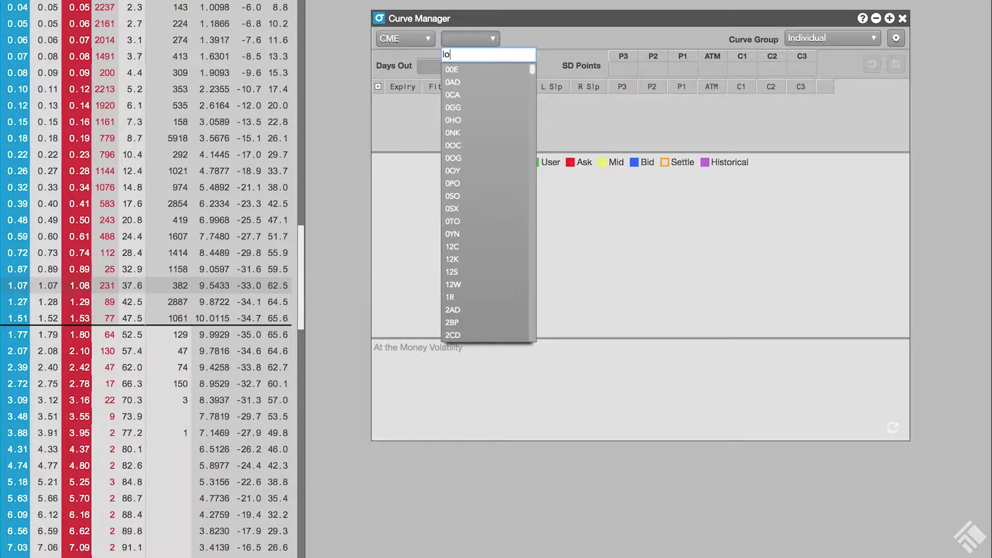
{"action": "left_click", "coordinate": [475, 70]}
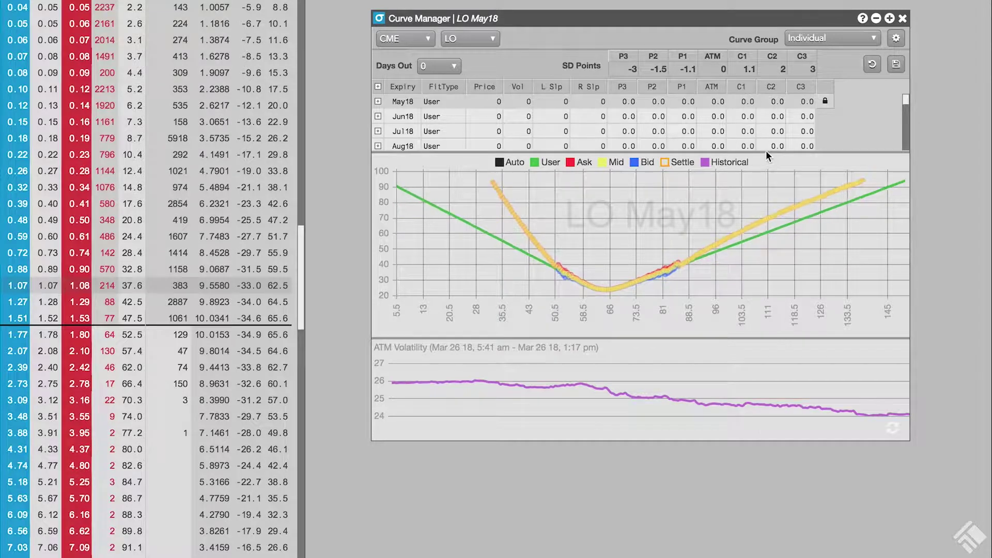
{"action": "left_click_drag", "start_coordinate": [757, 449], "coordinate": [758, 546]}
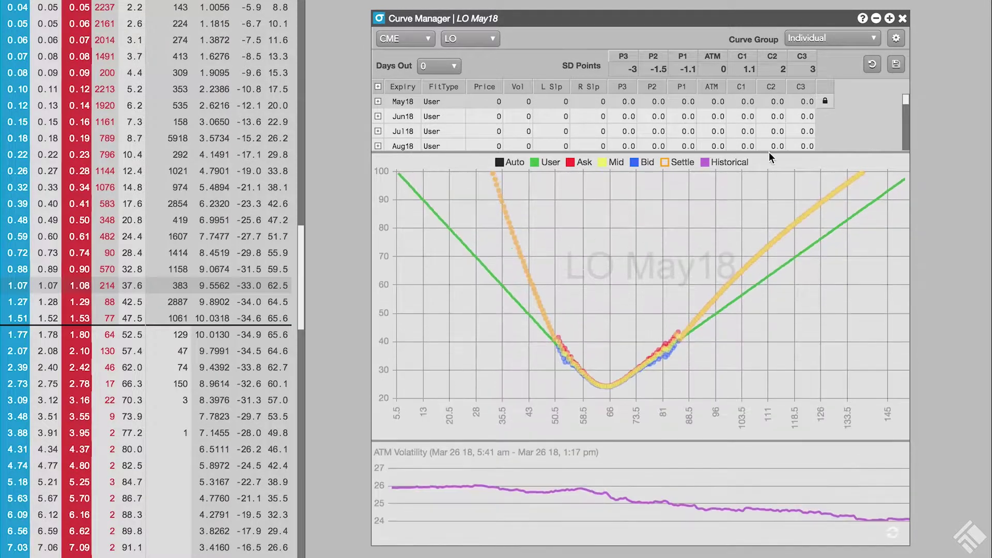
{"action": "left_click_drag", "start_coordinate": [769, 152], "coordinate": [765, 212]}
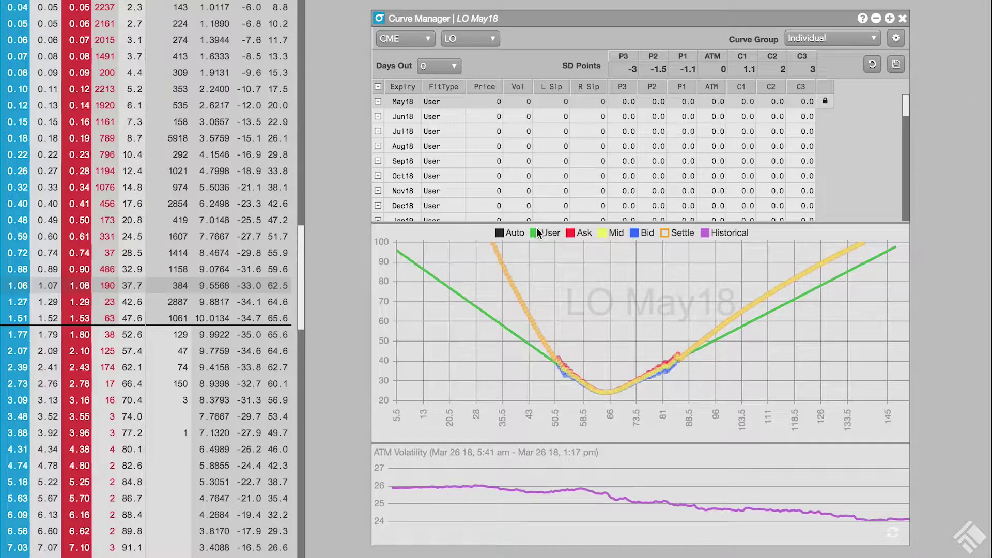
Step: Toggle the legend so the smile chart plots only User, Ask and Bid, hiding Auto and Mid
{"action": "left_click", "coordinate": [532, 232]}
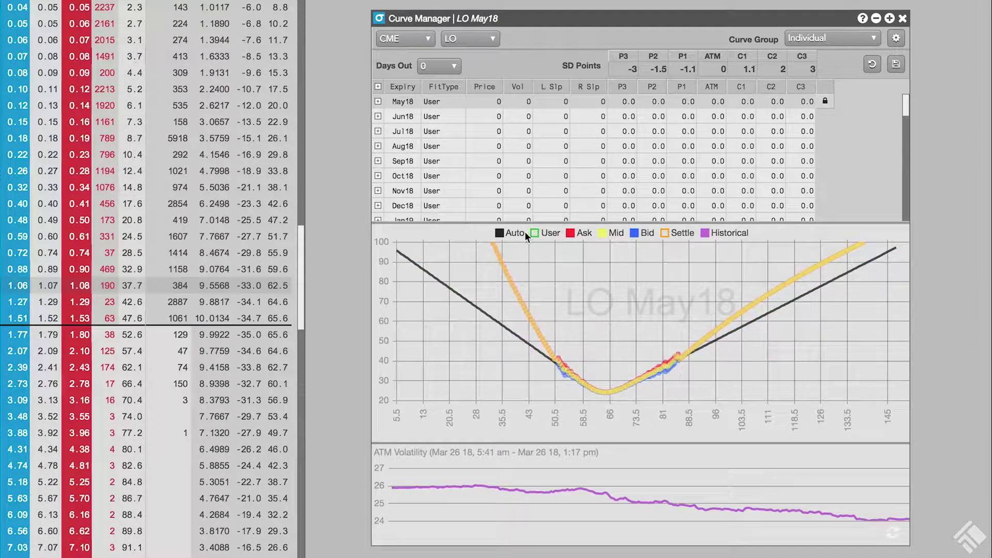
{"action": "left_click", "coordinate": [504, 237]}
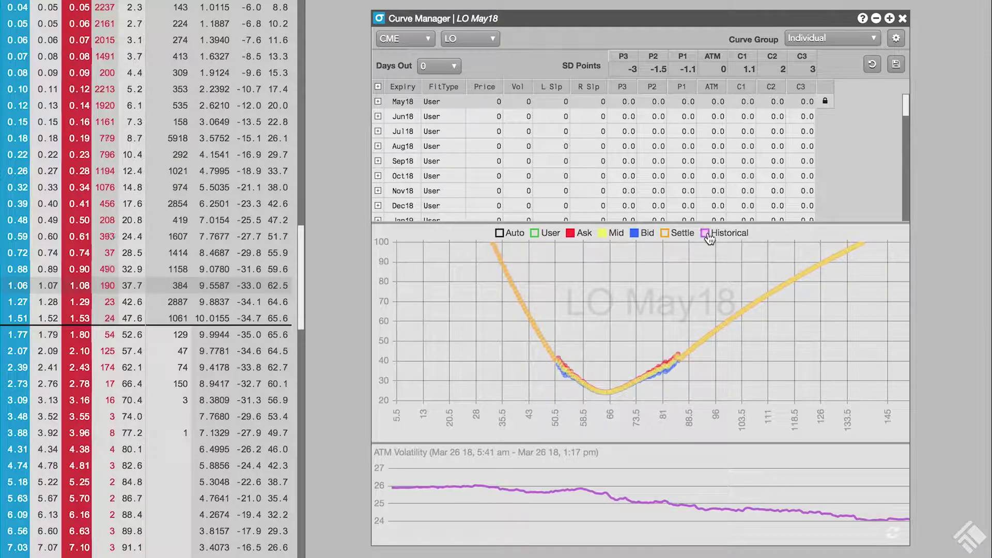
{"action": "left_click", "coordinate": [604, 235]}
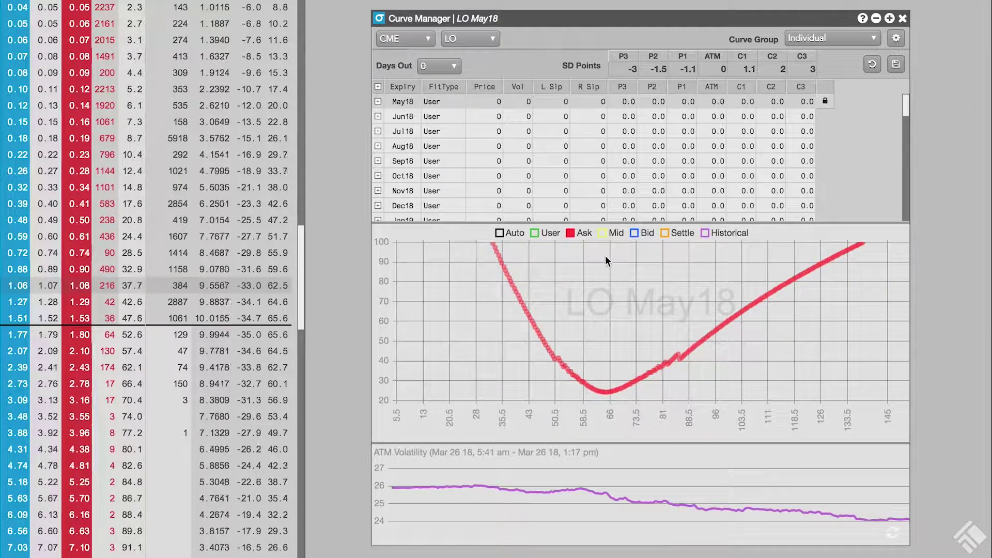
{"action": "left_click", "coordinate": [571, 233]}
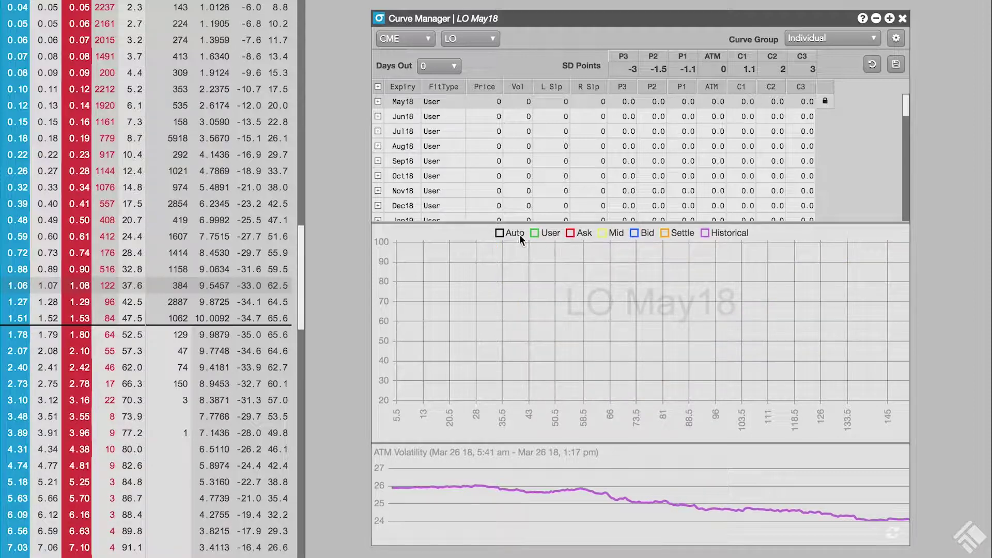
{"action": "left_click", "coordinate": [500, 233]}
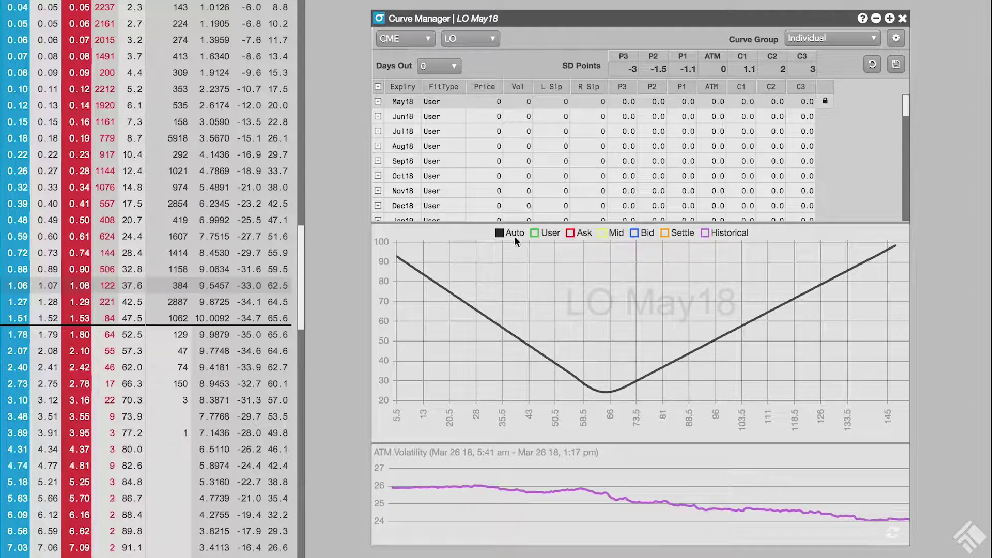
{"action": "left_click", "coordinate": [500, 234]}
{"action": "left_click", "coordinate": [535, 234]}
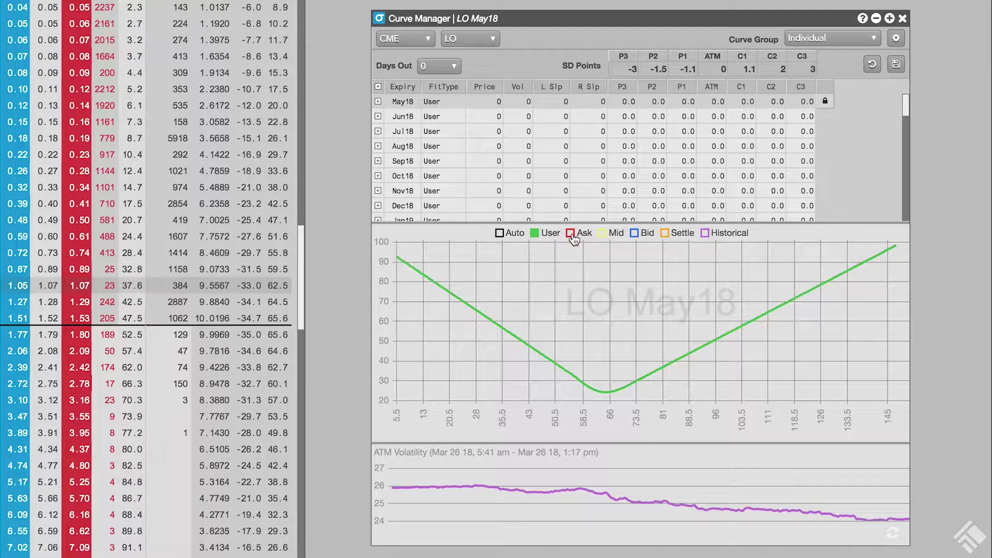
{"action": "left_click", "coordinate": [570, 234]}
{"action": "left_click", "coordinate": [633, 233]}
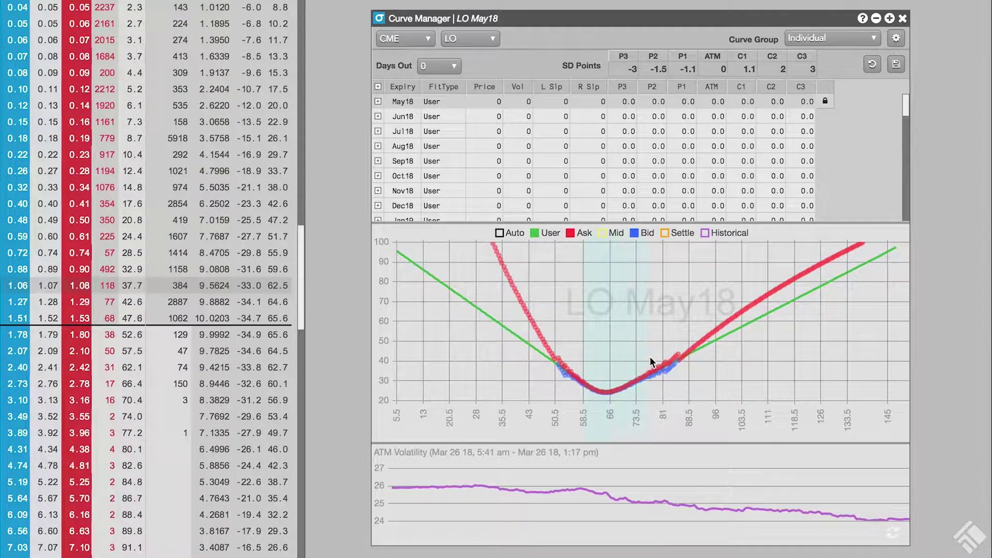
Step: Zoom and reset the smile chart, then hide the User and Historical curves
{"action": "scroll", "coordinate": [650, 355], "scroll_direction": "up", "scroll_amount": 3}
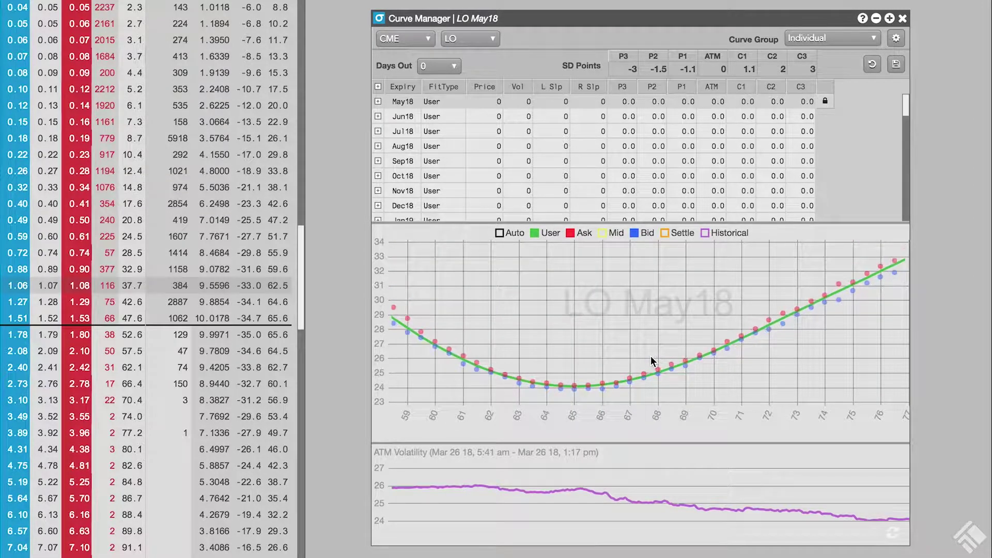
{"action": "right_click", "coordinate": [680, 306]}
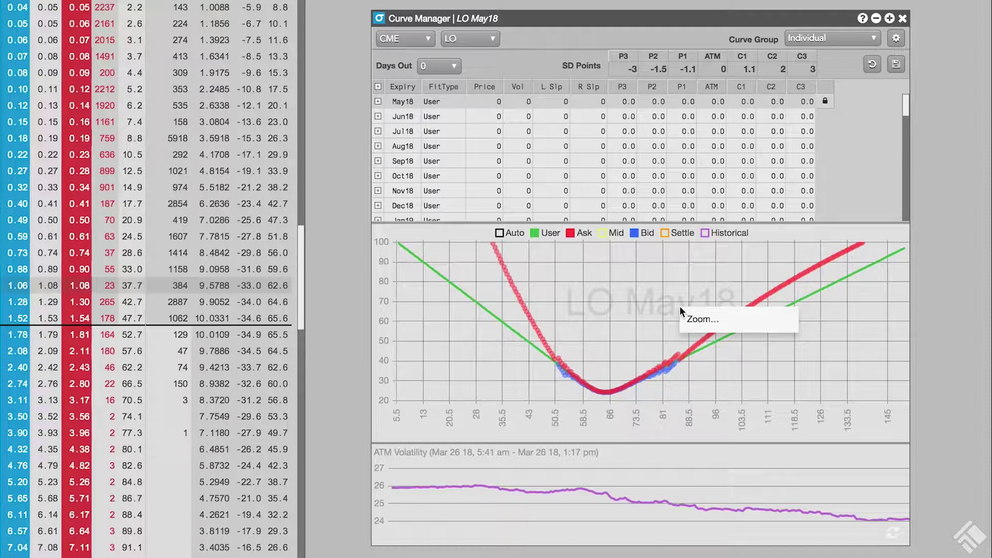
{"action": "left_click", "coordinate": [705, 236]}
{"action": "left_click", "coordinate": [705, 234]}
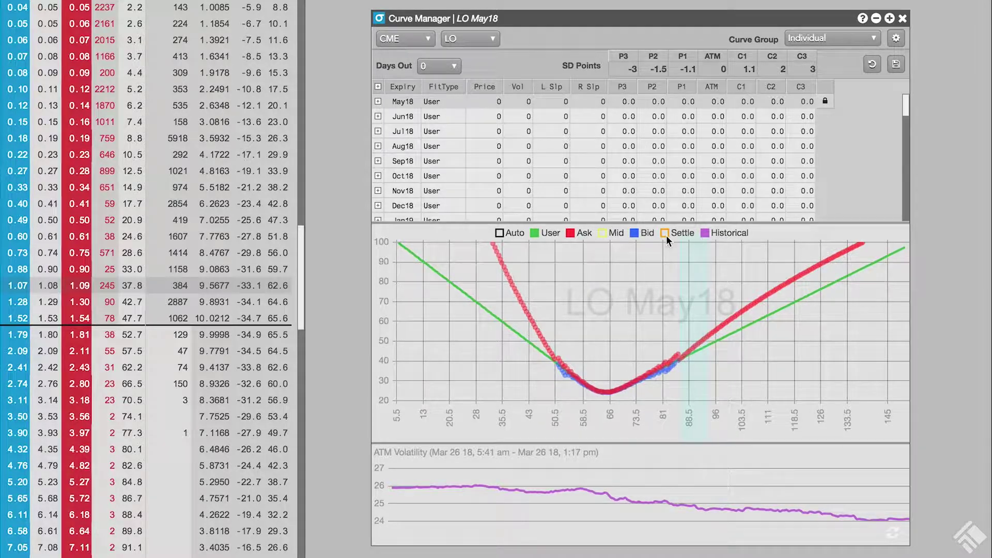
{"action": "left_click", "coordinate": [537, 234]}
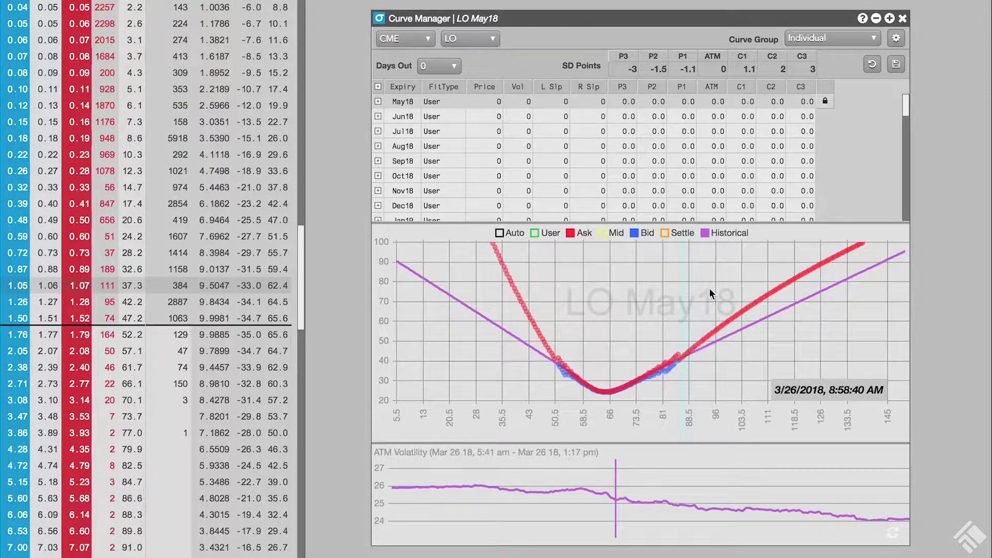
{"action": "left_click", "coordinate": [704, 233]}
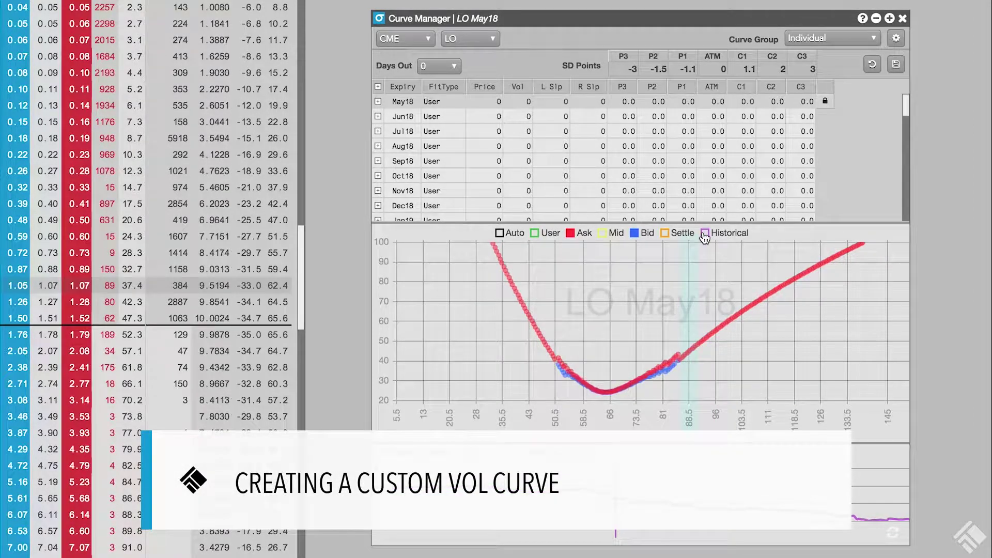
Step: Show the User curve, extend the strike range to about 28, and save a 0.01 interest rate
{"action": "left_click", "coordinate": [534, 233]}
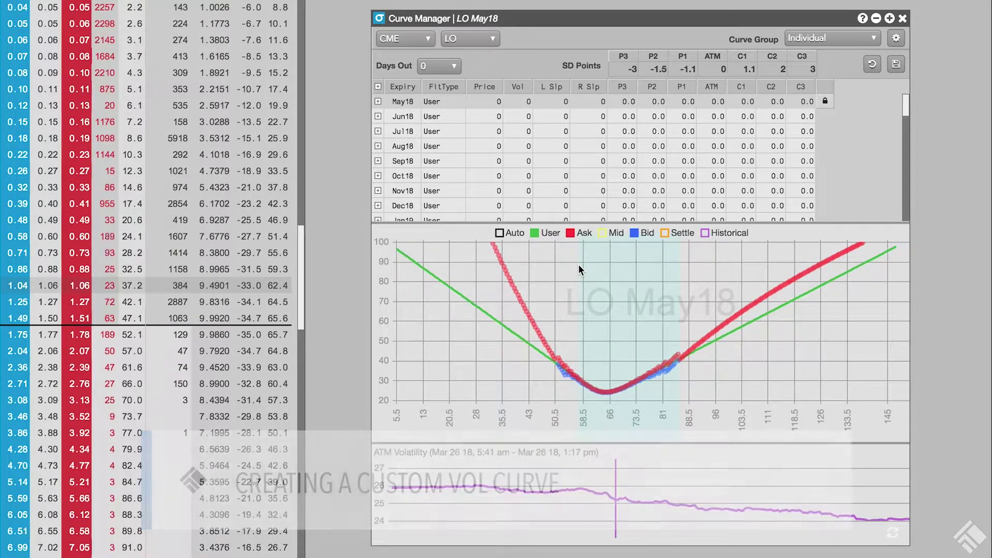
{"action": "left_click_drag", "start_coordinate": [575, 267], "coordinate": [479, 237]}
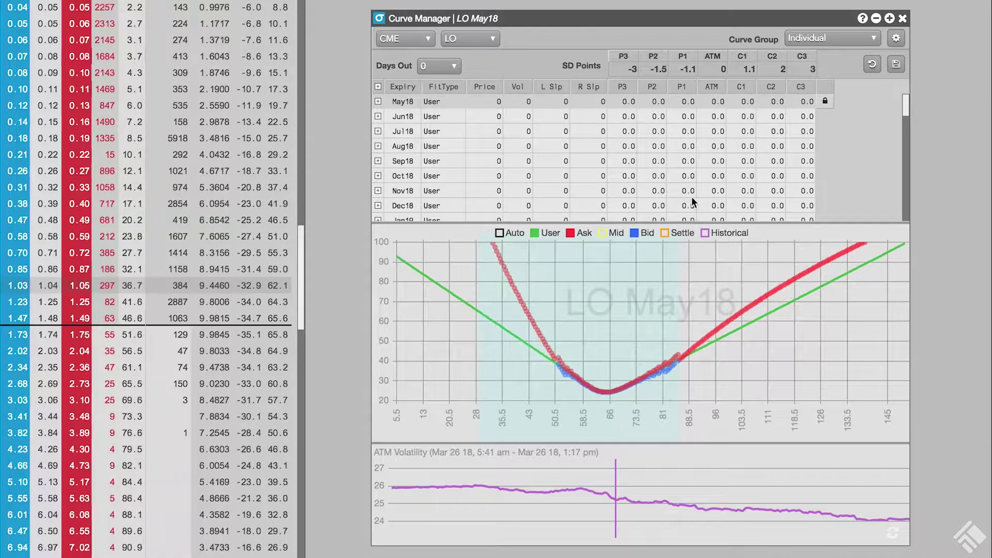
{"action": "left_click", "coordinate": [896, 38]}
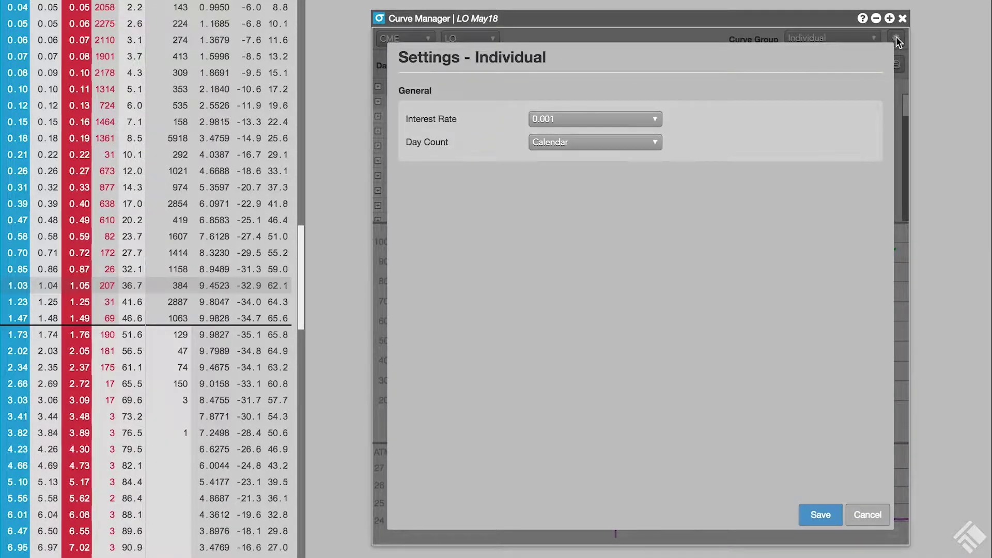
{"action": "left_click", "coordinate": [656, 120]}
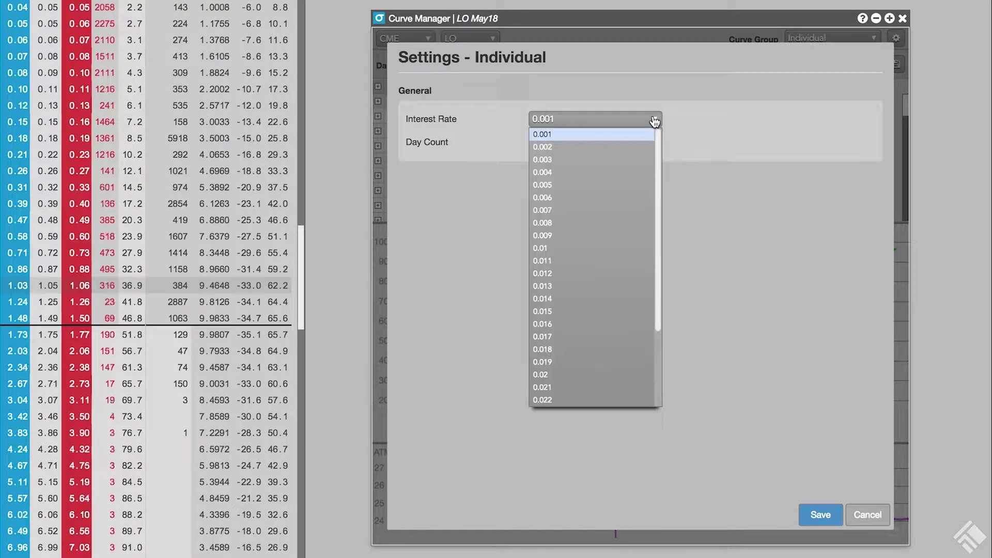
{"action": "left_click", "coordinate": [586, 248]}
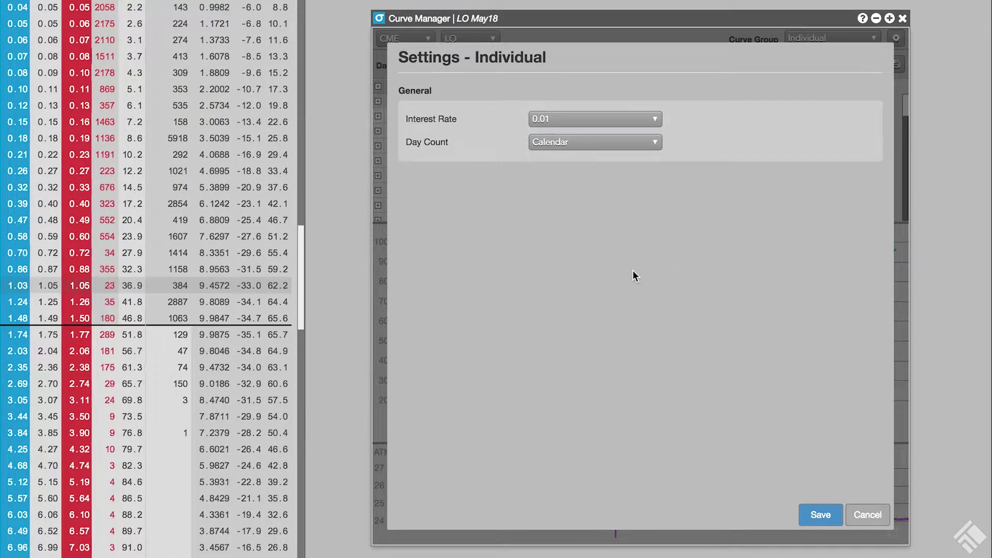
{"action": "left_click", "coordinate": [815, 514]}
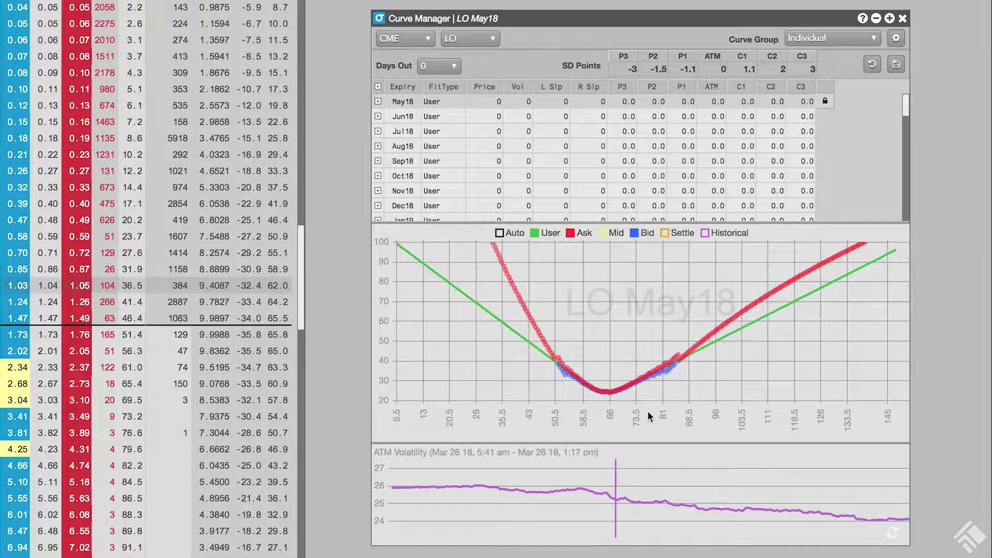
Step: Set Days Out to 0.7 and save it
{"action": "left_click", "coordinate": [443, 67]}
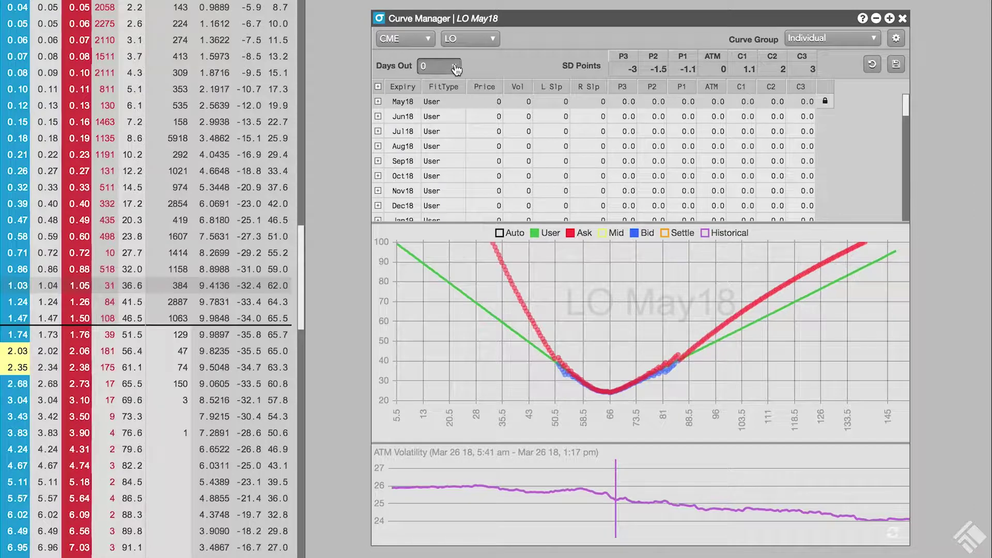
{"action": "left_click", "coordinate": [441, 169]}
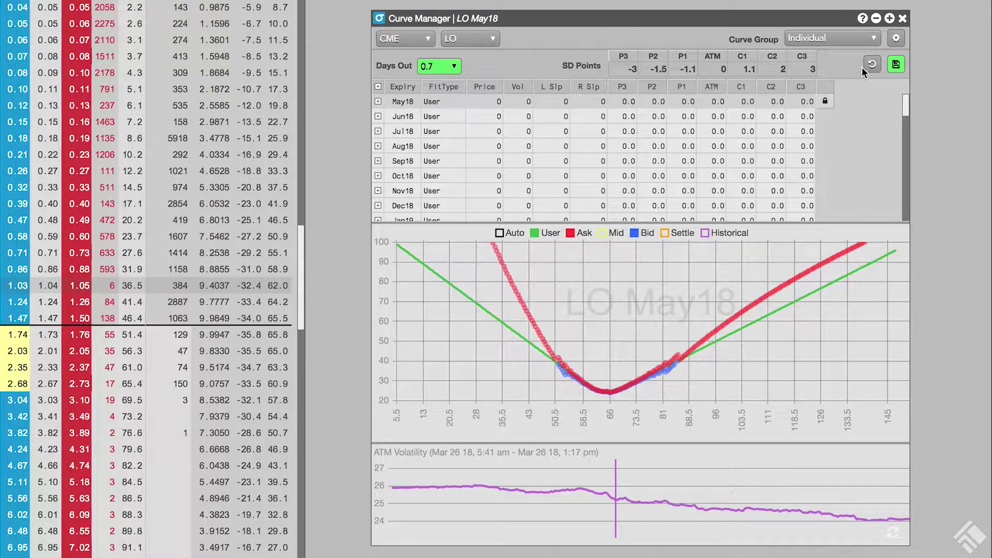
{"action": "left_click", "coordinate": [895, 64]}
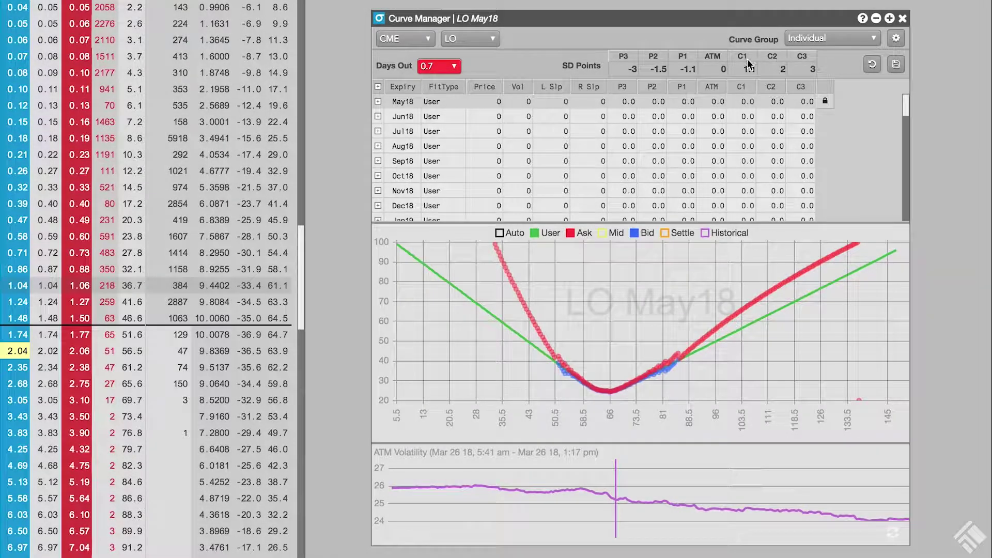
Step: Change the P3 SD point from -3 to -3.5 and save
{"action": "left_click", "coordinate": [628, 69]}
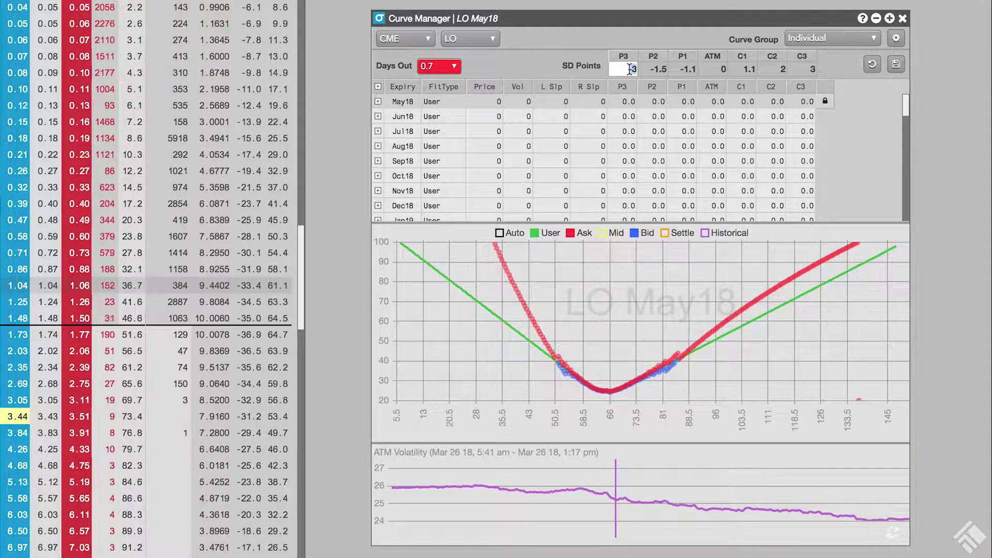
{"action": "key", "text": "Return"}
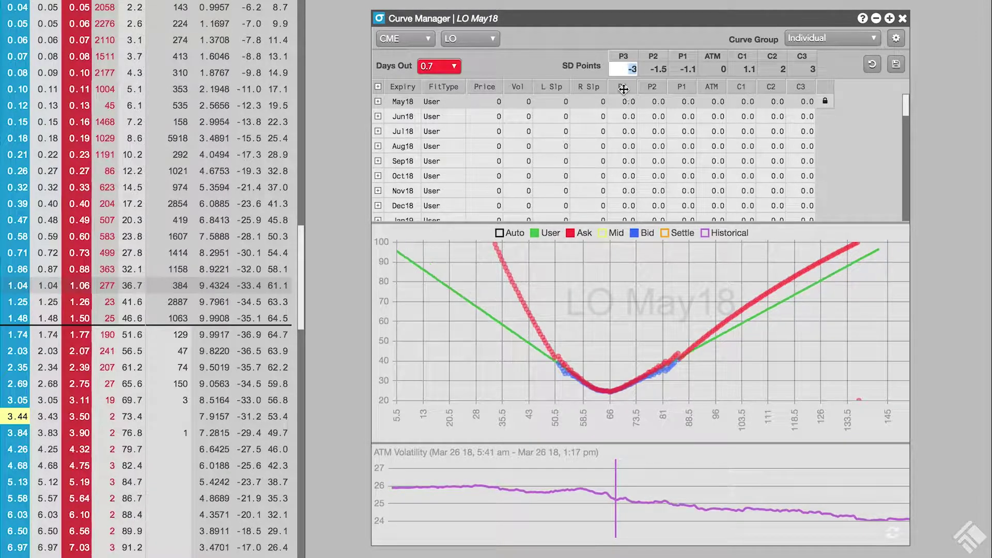
{"action": "type", "text": ".5"}
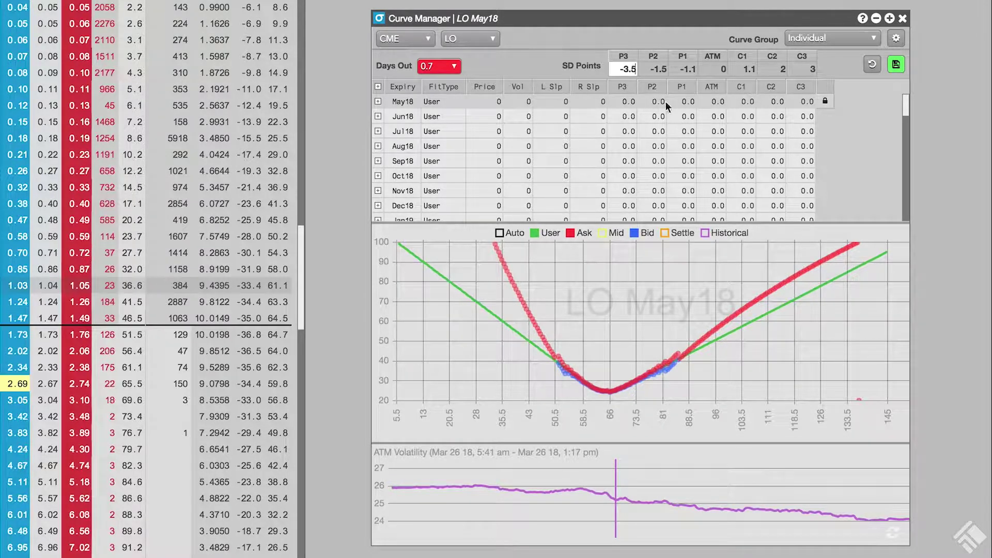
{"action": "left_click", "coordinate": [896, 66]}
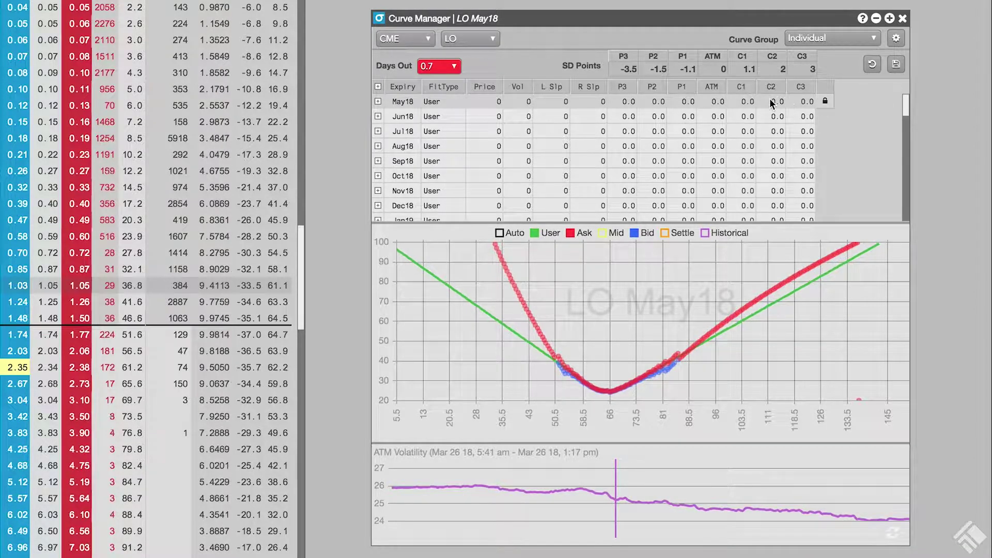
Step: Expand the May18 row, unlock its user curve and snap it to the Autofit values
{"action": "left_click", "coordinate": [378, 101]}
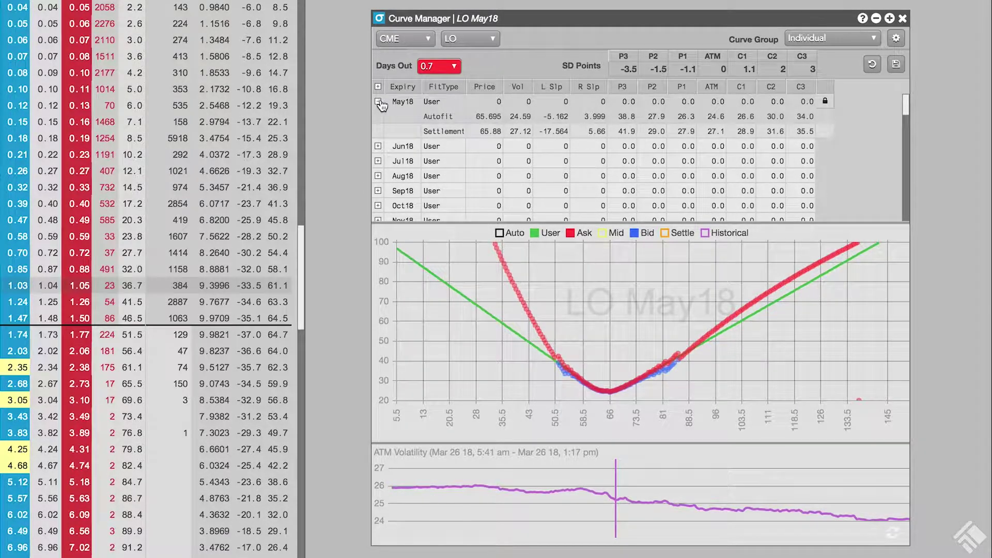
{"action": "left_click", "coordinate": [825, 102]}
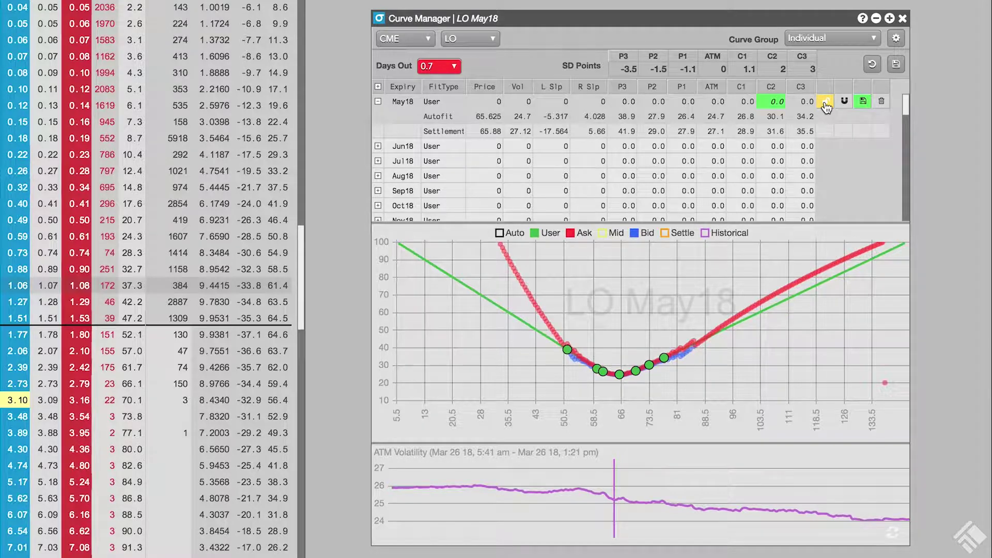
{"action": "left_click", "coordinate": [844, 110]}
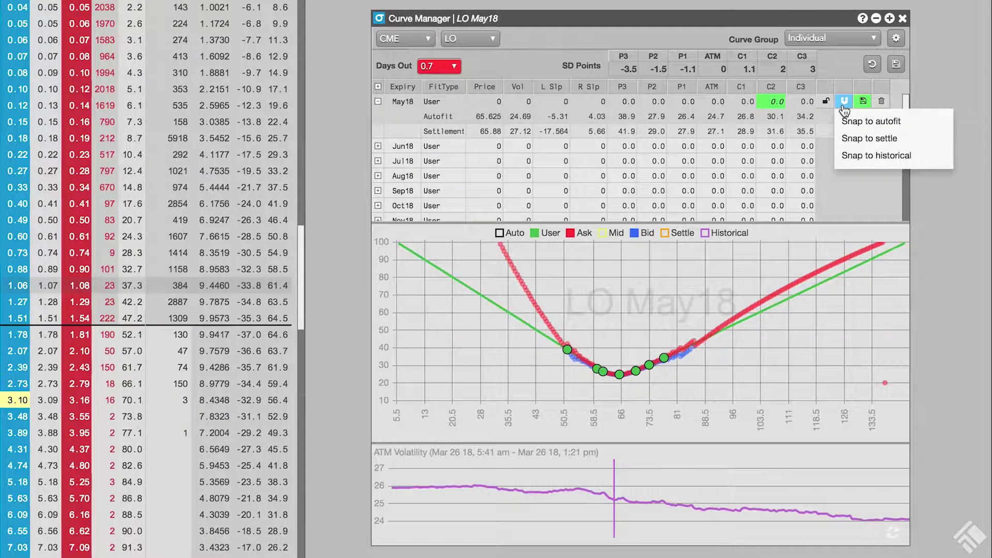
{"action": "left_click", "coordinate": [853, 124]}
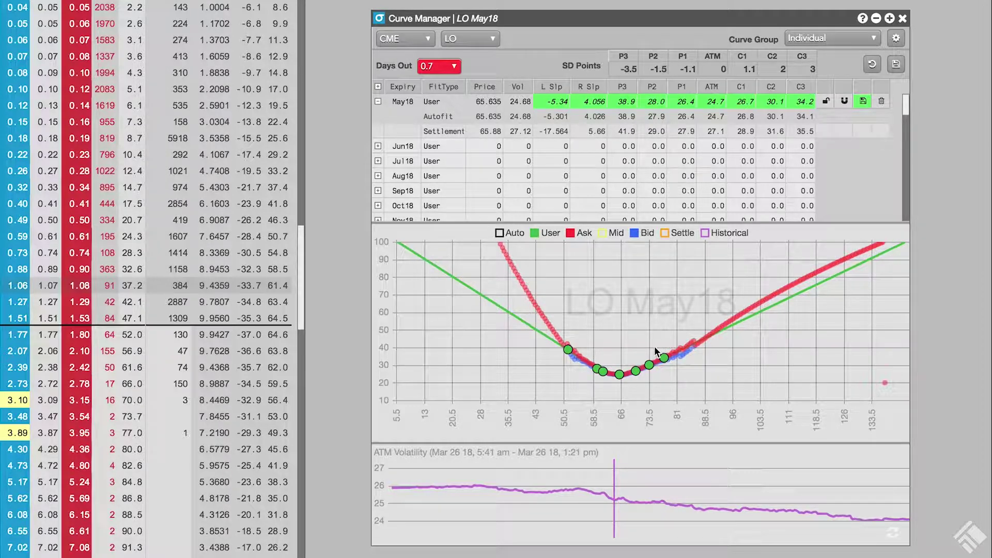
Step: Lower C1 to 25.9 on the chart, set C2 to 30.7, and save the May18 curve
{"action": "left_click_drag", "start_coordinate": [648, 365], "coordinate": [649, 353]}
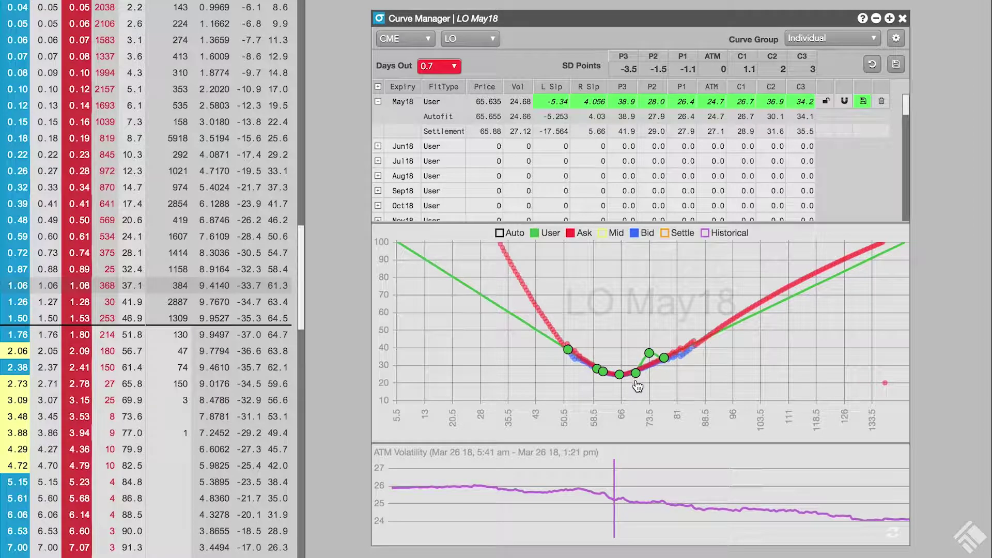
{"action": "left_click_drag", "start_coordinate": [636, 373], "coordinate": [649, 366]}
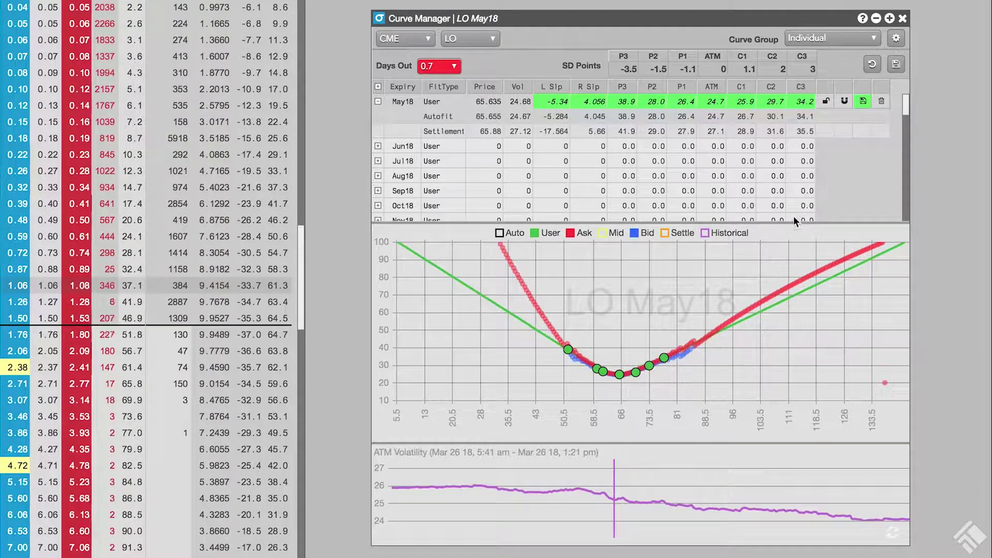
{"action": "double_click", "coordinate": [776, 102]}
{"action": "type", "text": "30.7"}
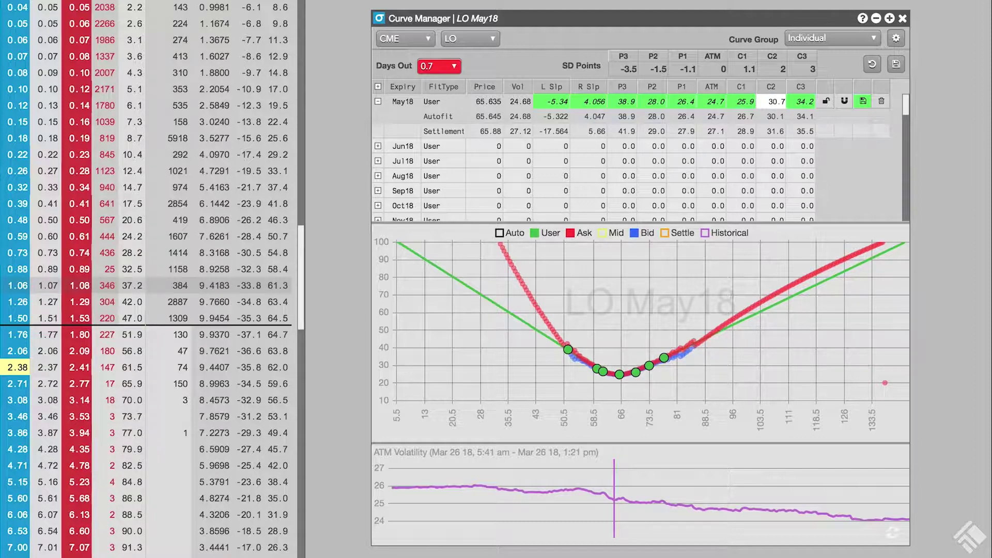
{"action": "left_click", "coordinate": [862, 101]}
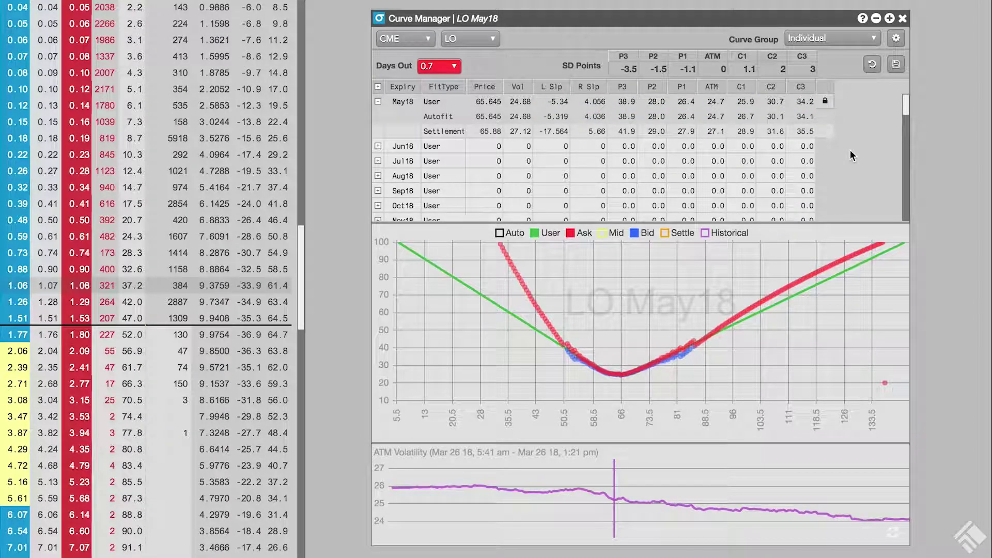
Step: Unlock the May18 curve, set R Slp to 4.08, and save it again
{"action": "left_click", "coordinate": [826, 101]}
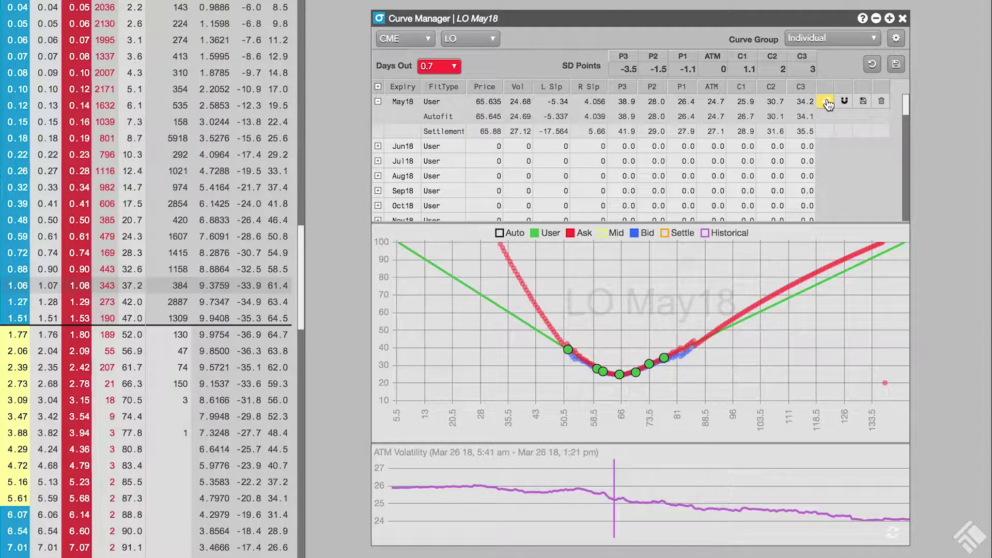
{"action": "double_click", "coordinate": [562, 101]}
{"action": "double_click", "coordinate": [592, 102]}
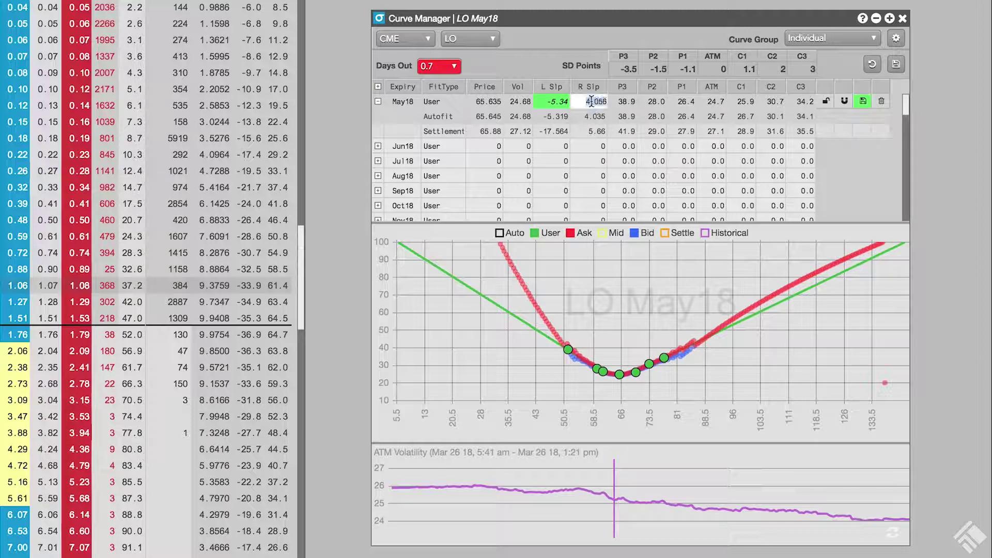
{"action": "type", "text": "4.0"}
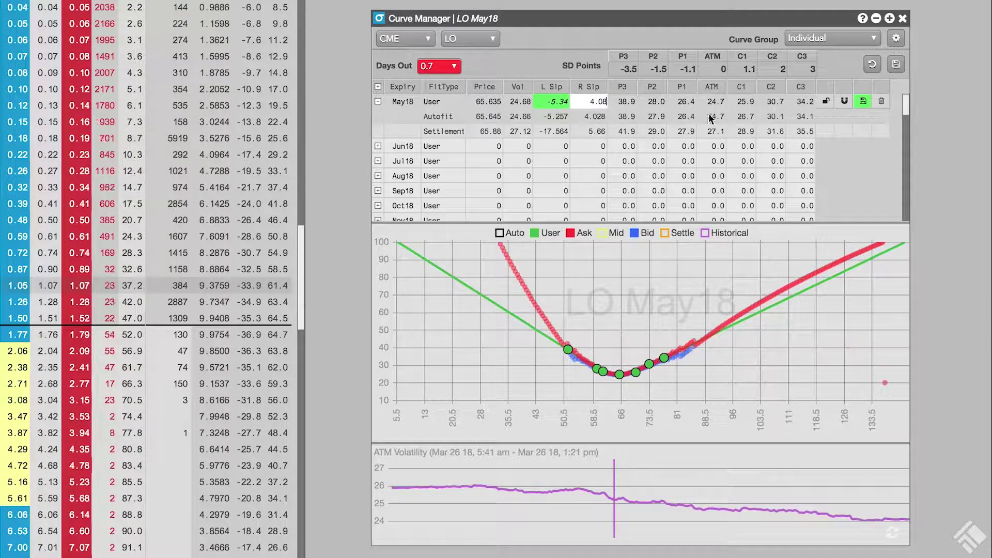
{"action": "left_click", "coordinate": [861, 102]}
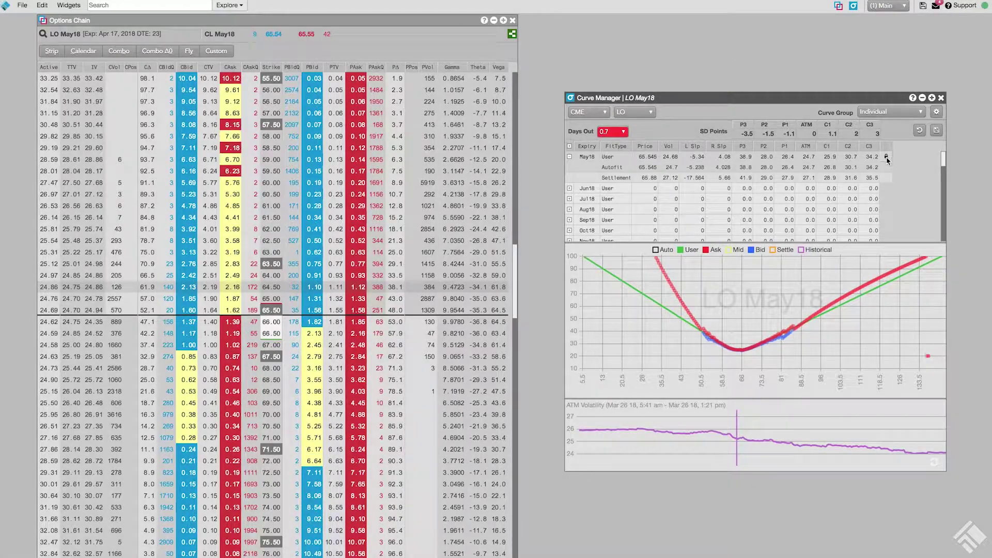
Step: Unlock the saved May18 user curve and delete it, returning its row to zeros
{"action": "left_click", "coordinate": [887, 157]}
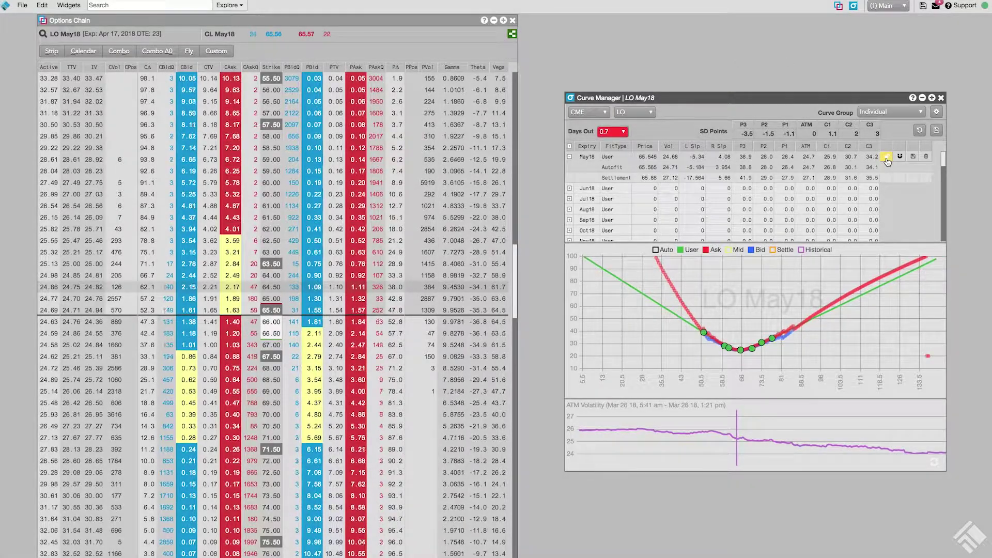
{"action": "left_click", "coordinate": [926, 157]}
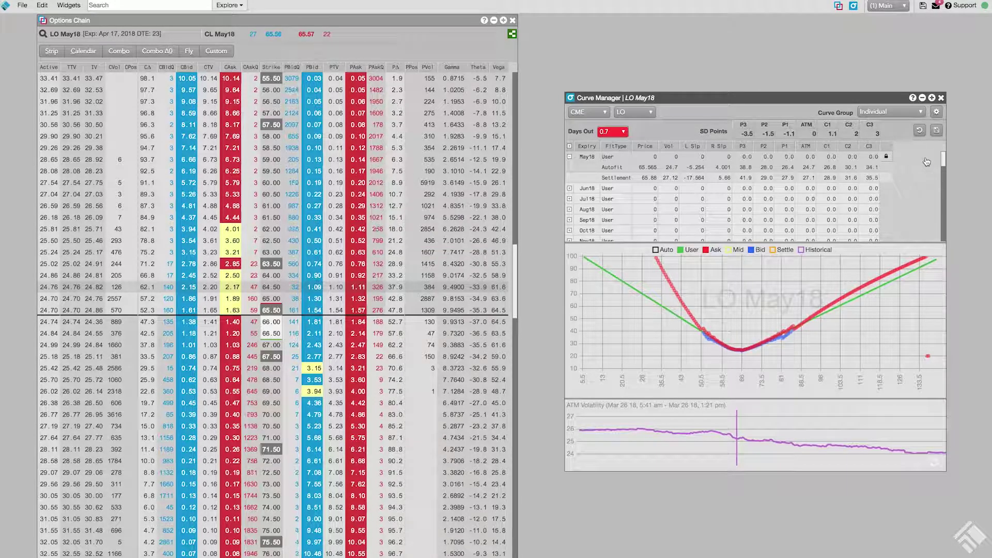